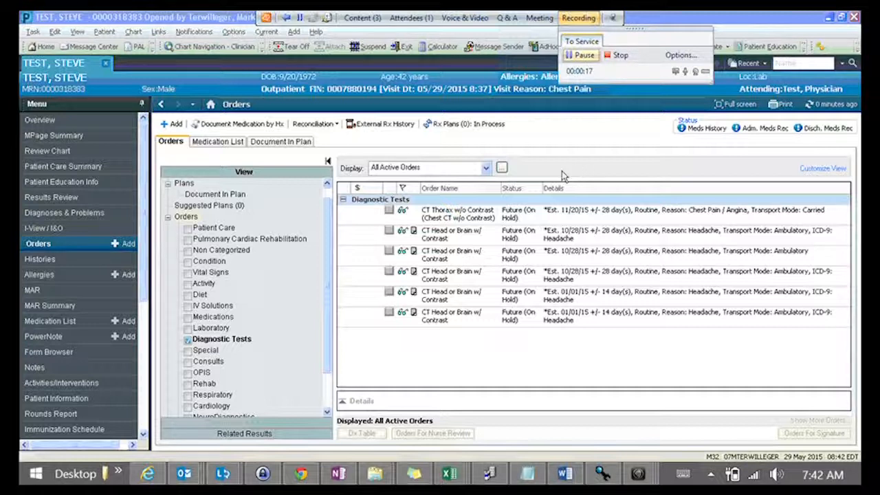
Step: Add an Admit to Inpatient order to the patient's chart and finish the order search
left_click(120, 245)
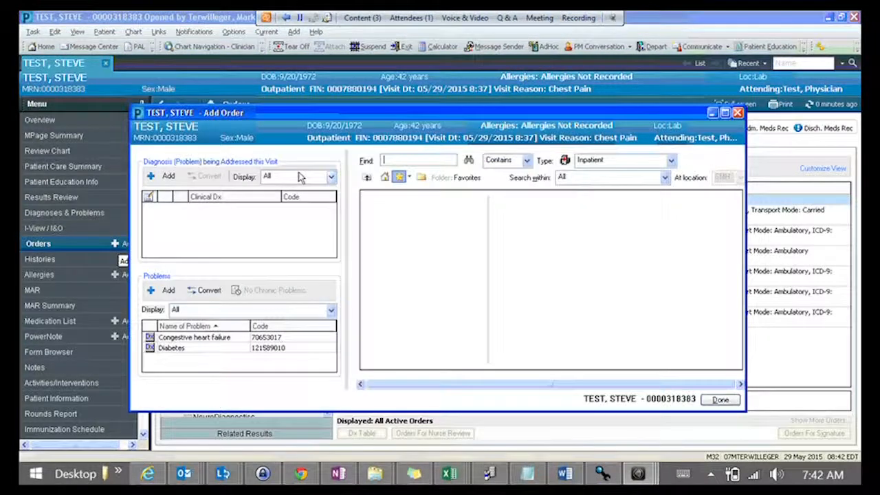
type("admit to inpat")
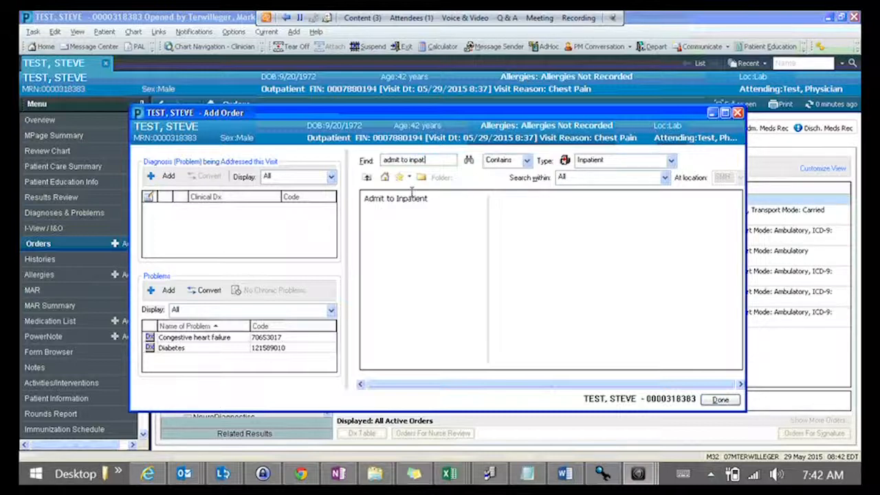
left_click(408, 204)
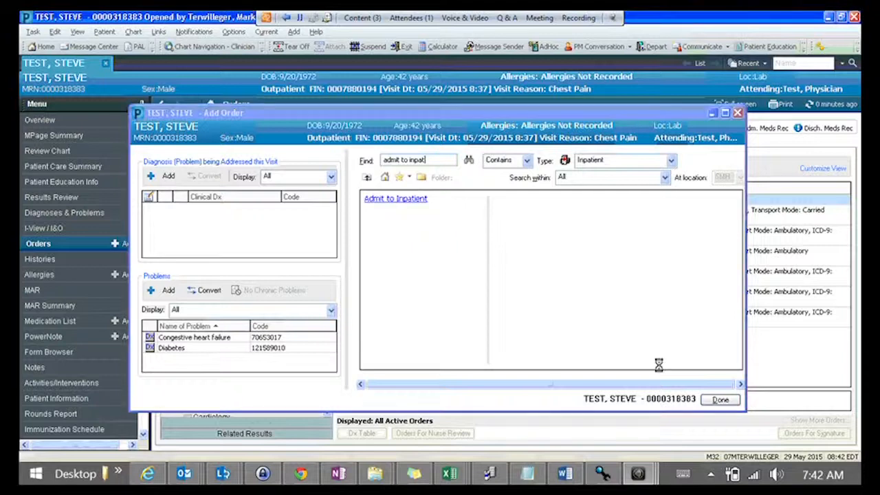
left_click(719, 399)
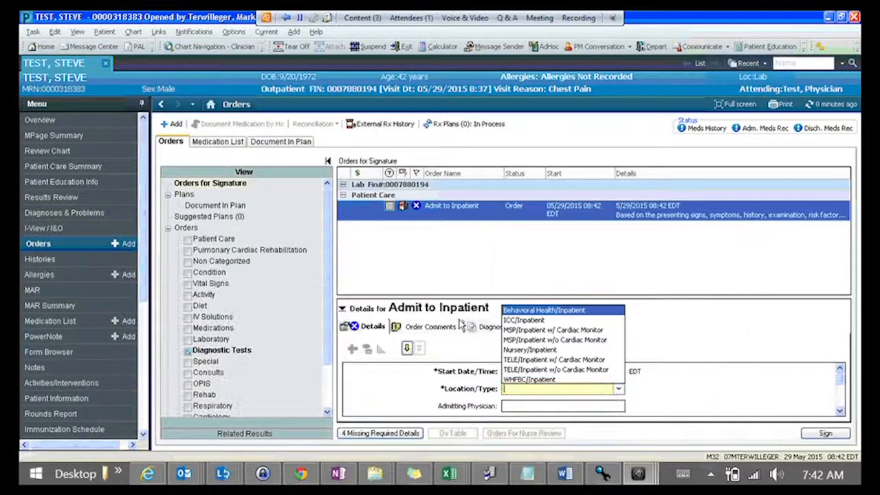
Step: Set the admission order's location/type to ICC/Inpatient and enter the attending physician's name
left_click(524, 321)
scroll(847, 392, "down", 1)
left_click_drag(847, 392, 848, 398)
left_click(529, 384)
type("Test,Phys")
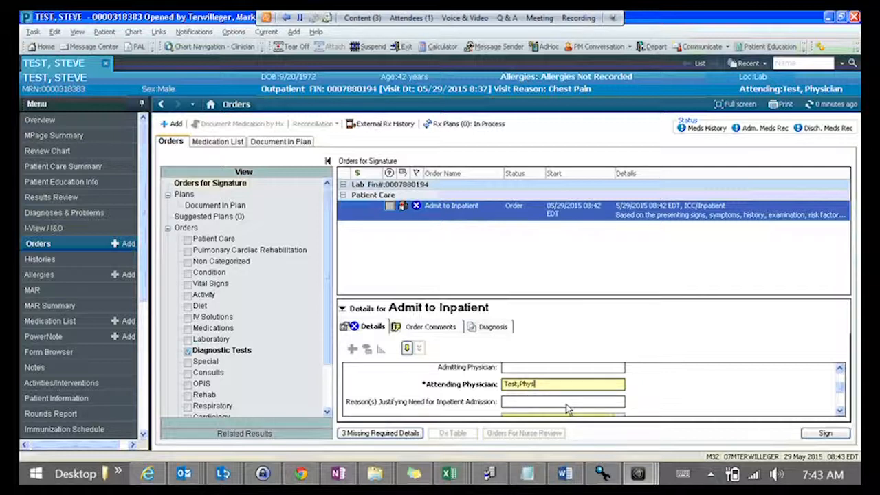
key("Tab")
Step: Set the estimated length of stay to Greater than 3 Midnights and the anticipated disposition to Discharge to Home/Self-Care
left_click(618, 382)
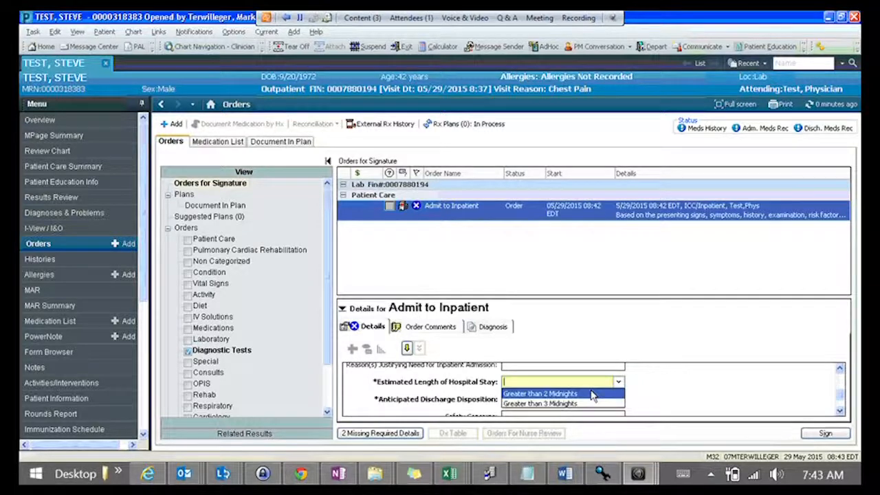
left_click(579, 404)
left_click(618, 399)
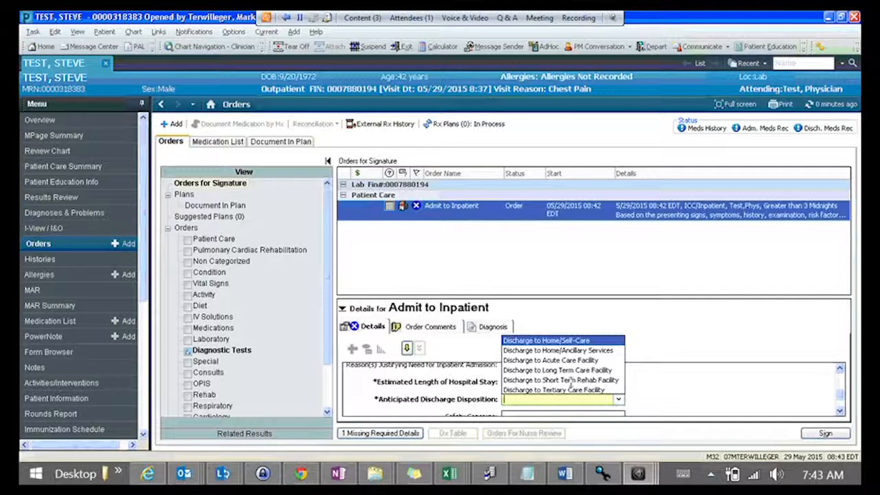
left_click(568, 341)
left_click(839, 413)
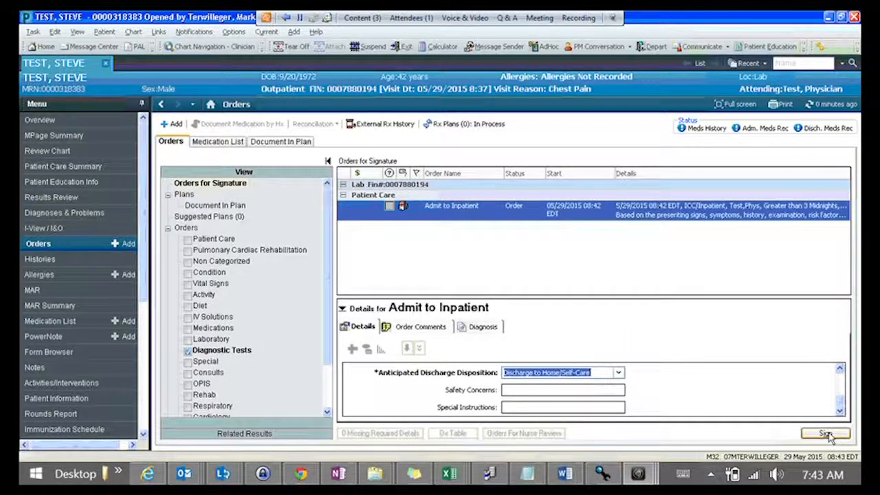
Step: Search for CHF and add Acute CHF (congestive heart failure) as the admission order's diagnosis
left_click(482, 327)
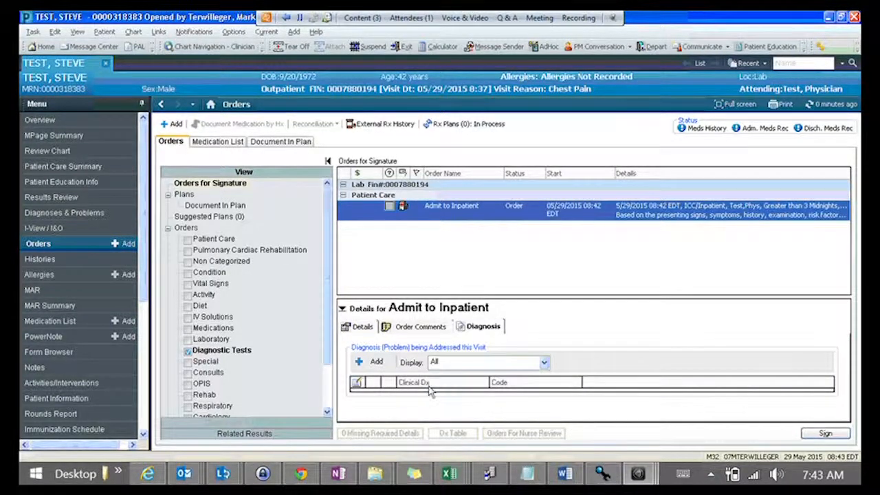
left_click(378, 364)
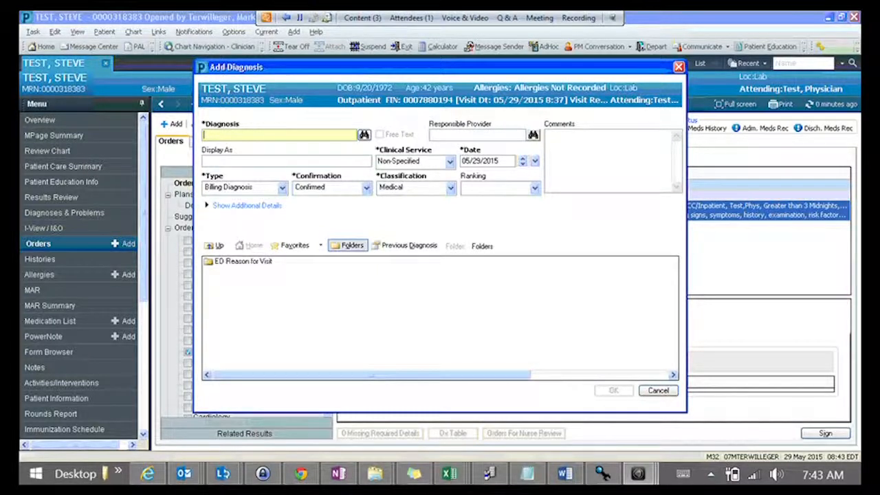
type("CHF")
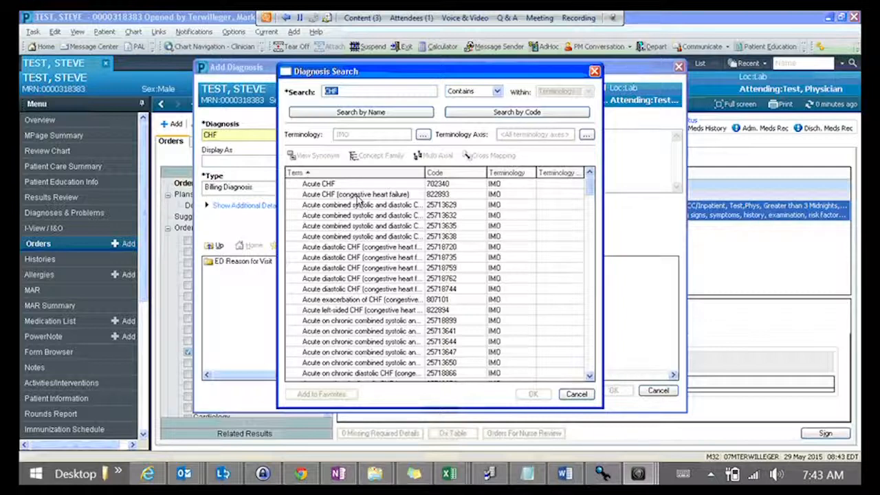
left_click(533, 397)
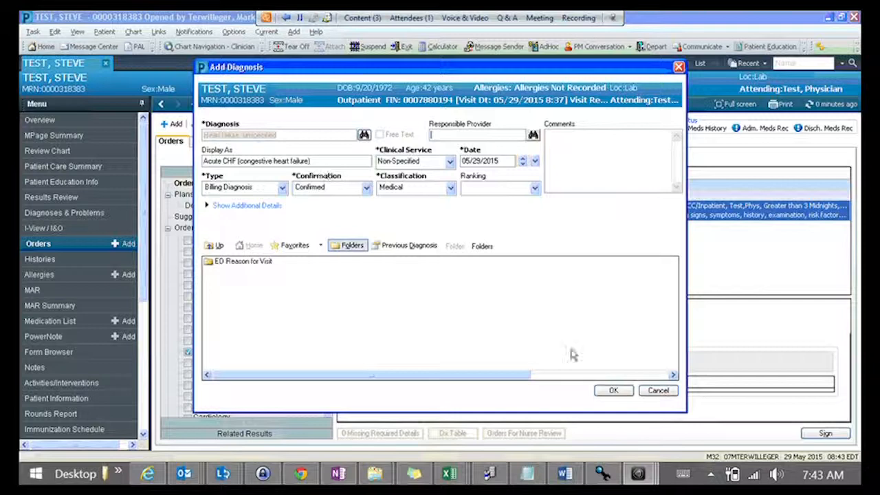
left_click(614, 391)
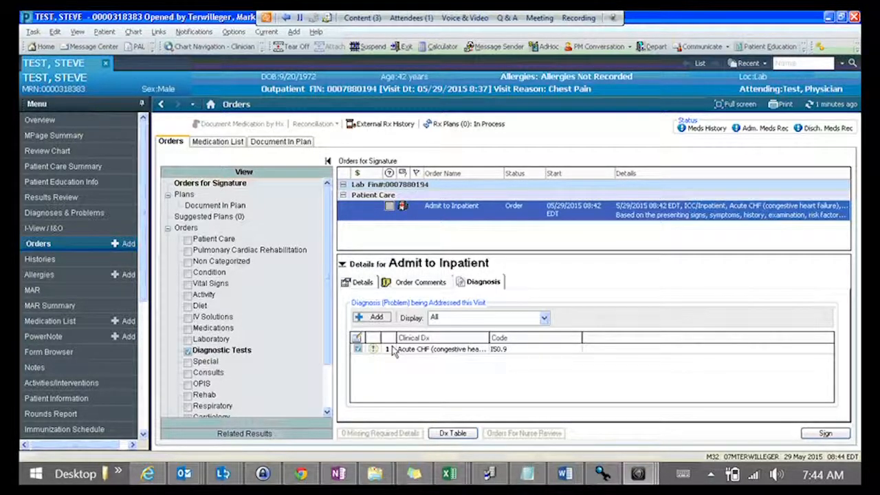
Step: Open the Diagnosis Assistant for the unspecified Acute CHF diagnosis and preview its codes filtered by chronic temporality
left_click(372, 350)
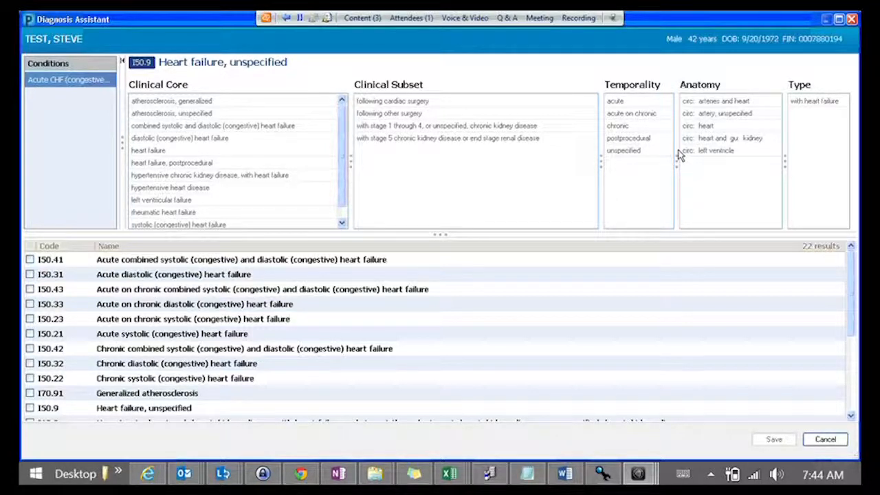
left_click(618, 125)
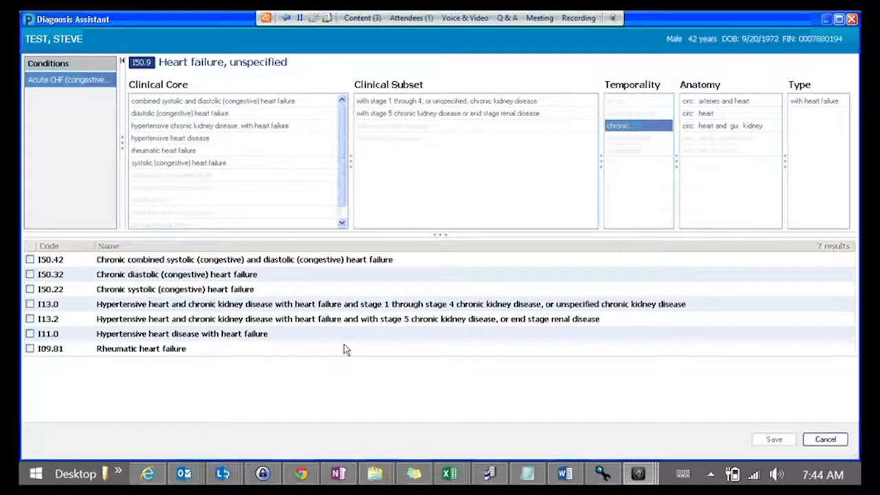
left_click(621, 128)
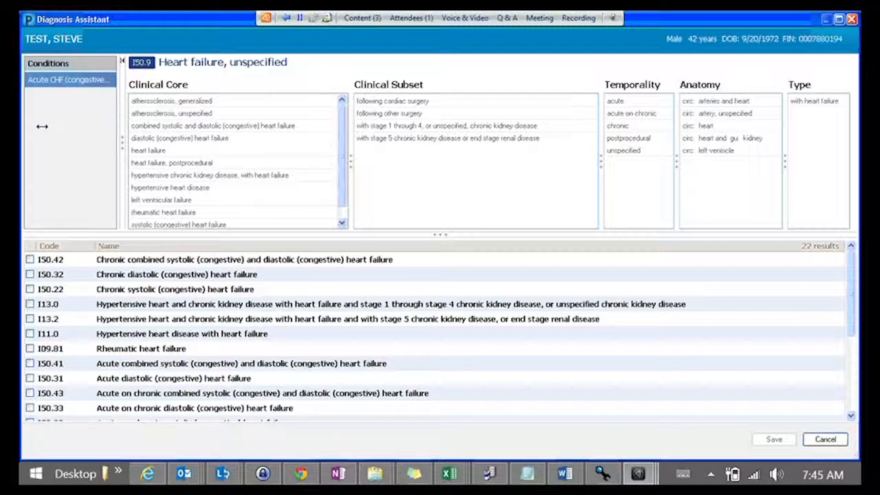
Step: Try Rheumatic heart failure (I09.81) and the heart failure clinical core as refinements, clearing each selection
left_click(30, 349)
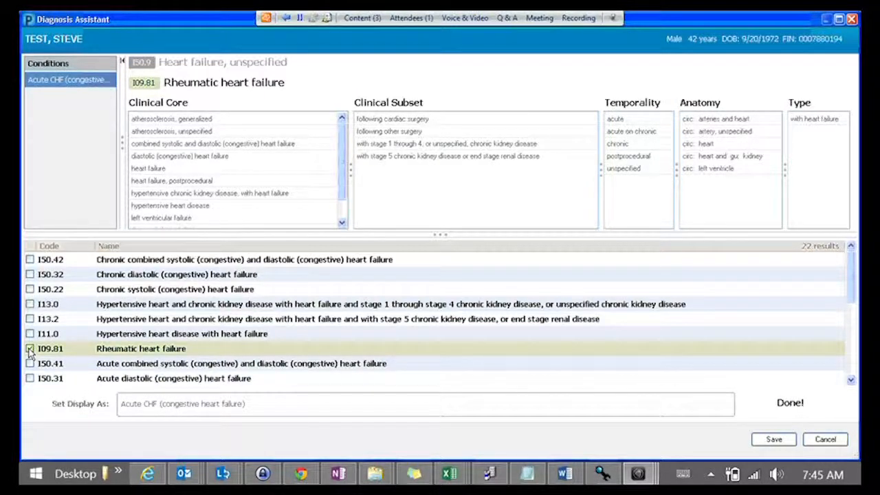
left_click(30, 349)
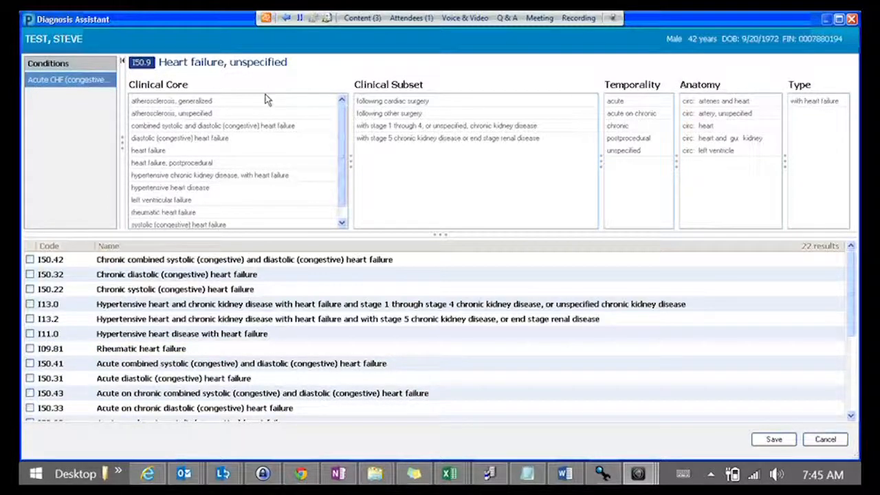
left_click(157, 151)
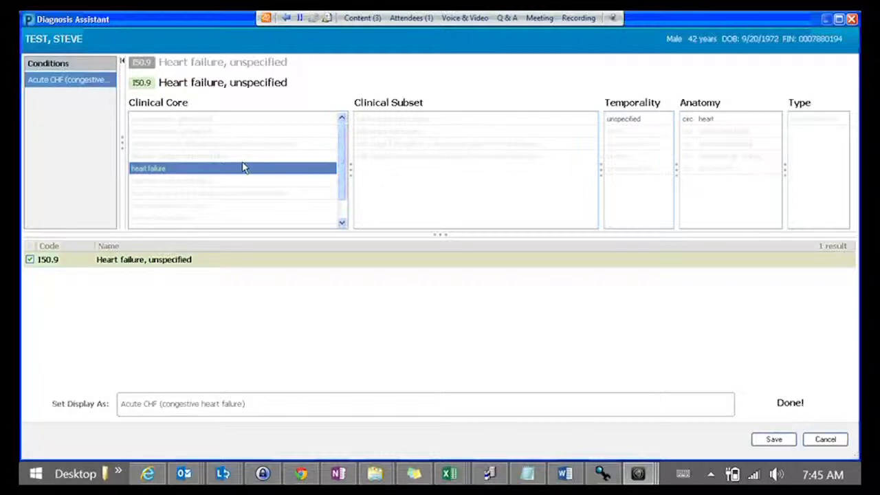
left_click(167, 170)
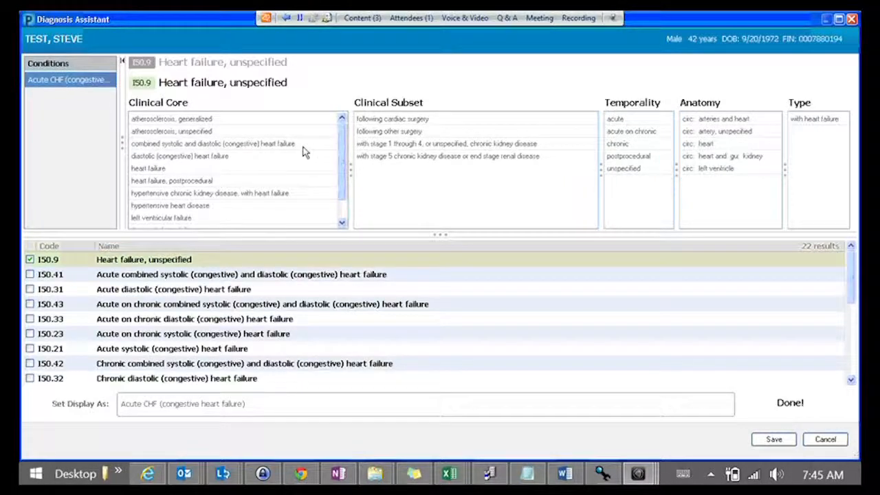
Step: Filter by chronic temporality, save Chronic systolic (congestive) heart failure (I50.22) for the Acute CHF diagnosis, and recheck the saved specification
left_click(627, 145)
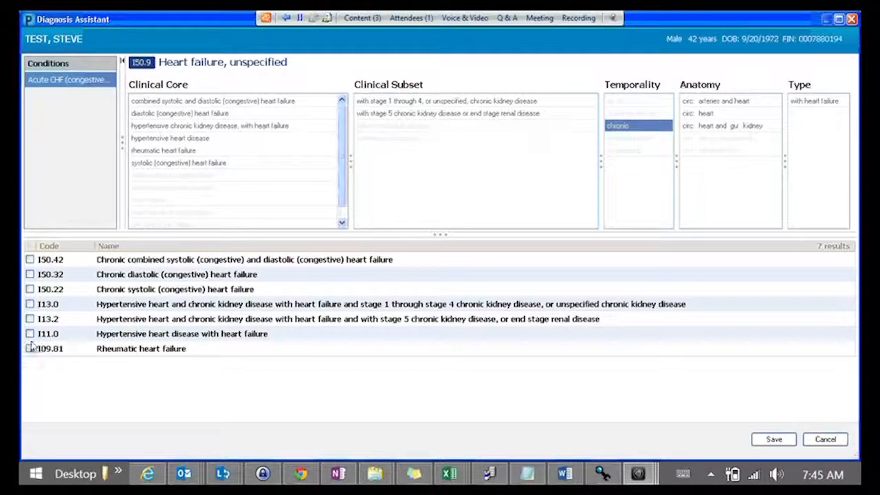
left_click(30, 289)
left_click(774, 439)
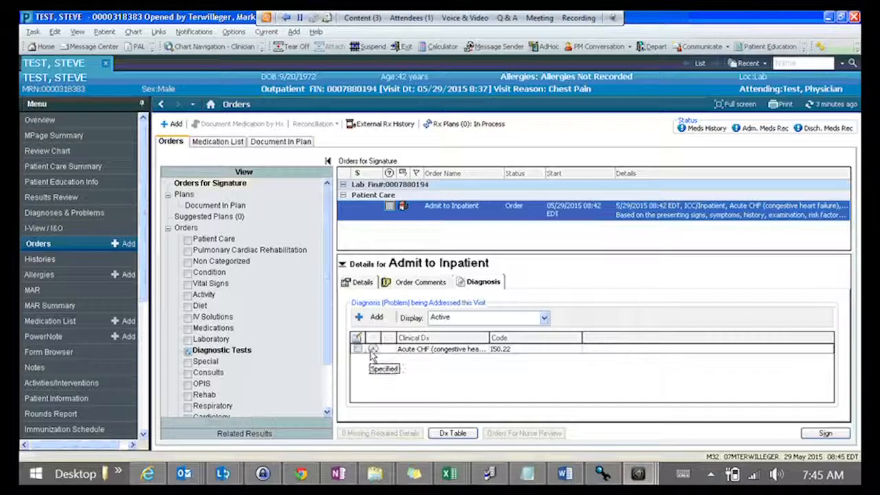
double_click(377, 351)
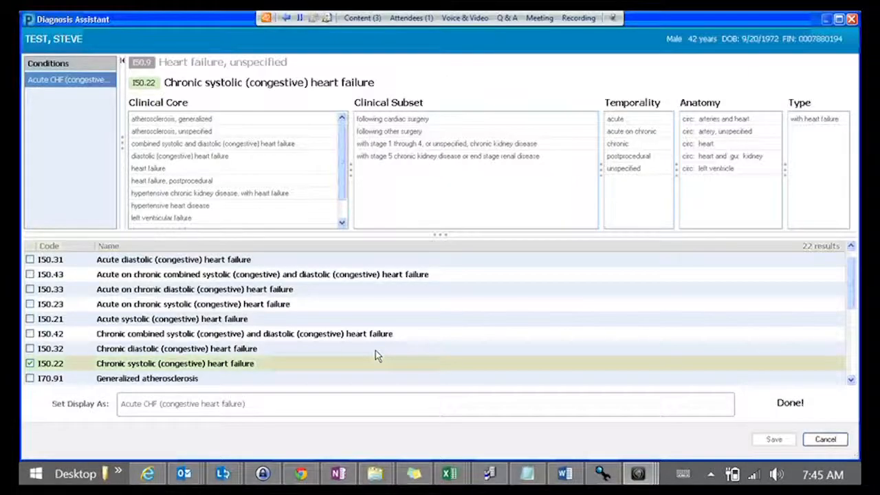
left_click(825, 439)
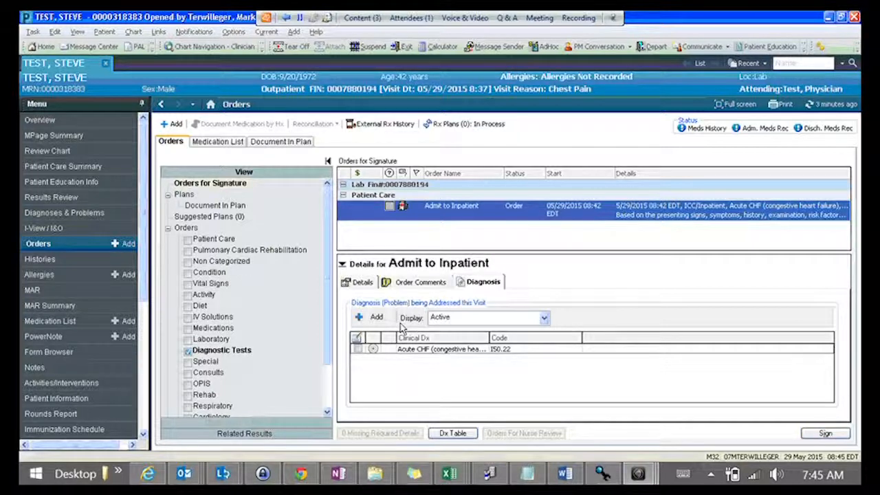
Step: Sign the Admit to Inpatient order and refresh the orders list
left_click(825, 435)
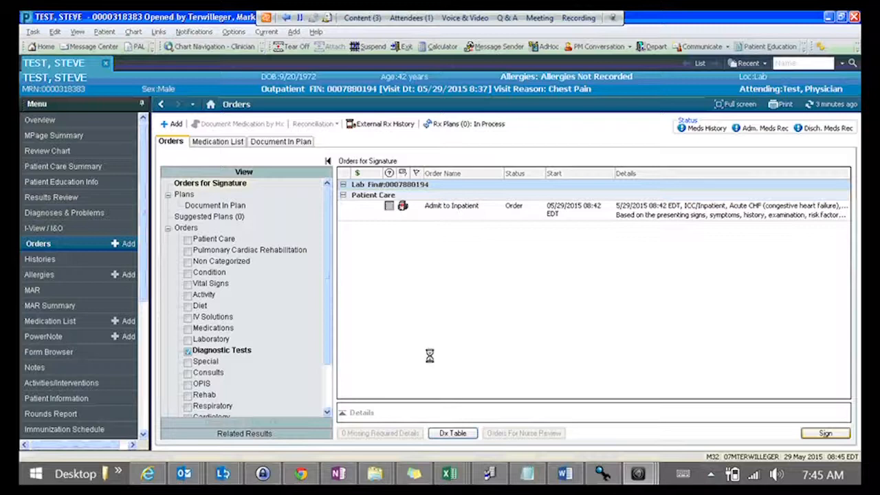
left_click(832, 104)
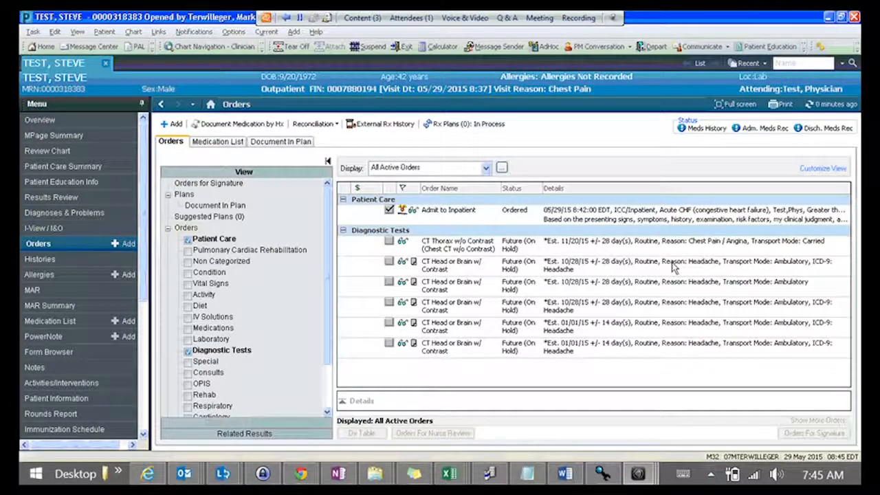
Step: In Diagnoses & Problems, search for Asthma and add Acute asthma as a diagnosis for this visit
left_click(73, 214)
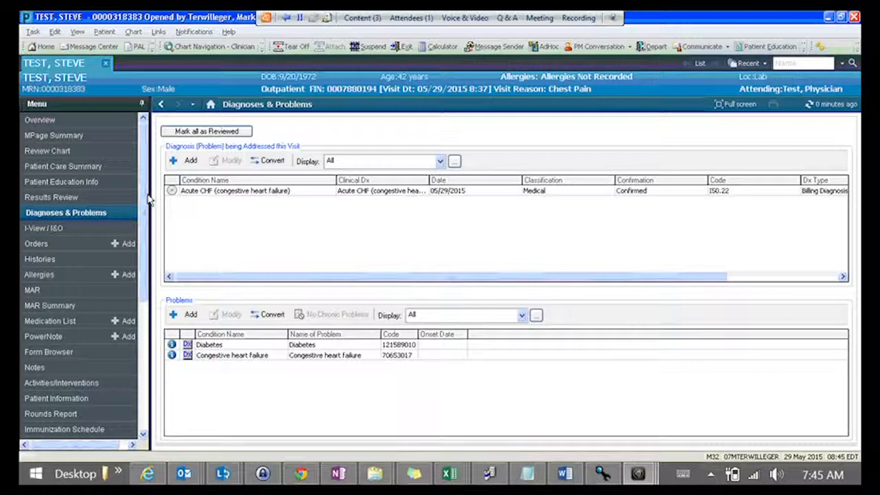
left_click(192, 162)
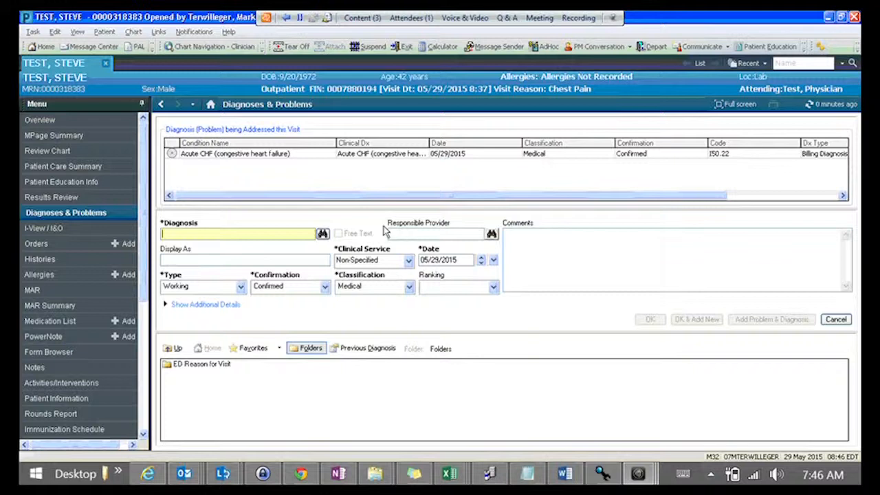
type("Asthma")
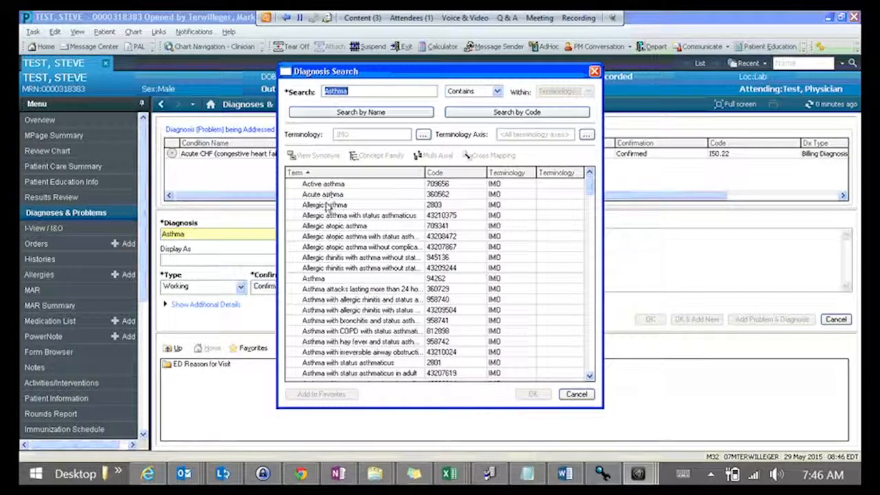
left_click(531, 397)
left_click(650, 320)
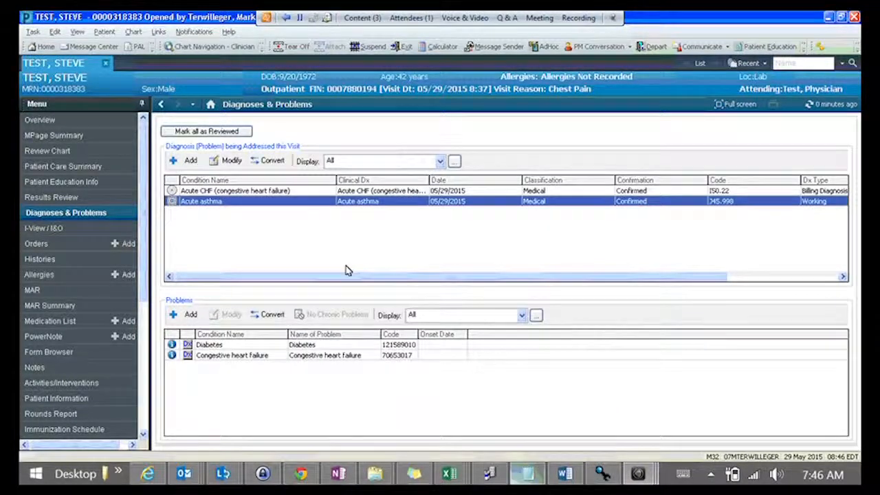
Step: Refine the Acute asthma diagnosis in the Diagnosis Assistant to persistent temporality with code J45.41, and save it
left_click(264, 192)
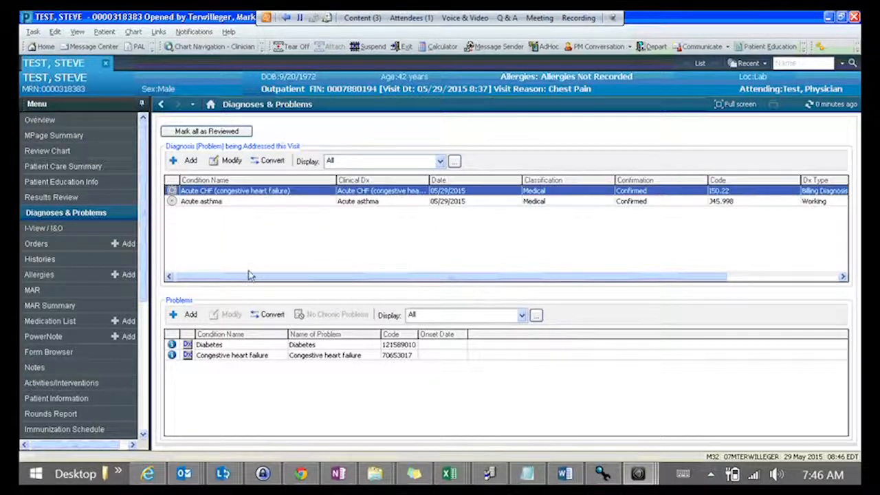
left_click(172, 201)
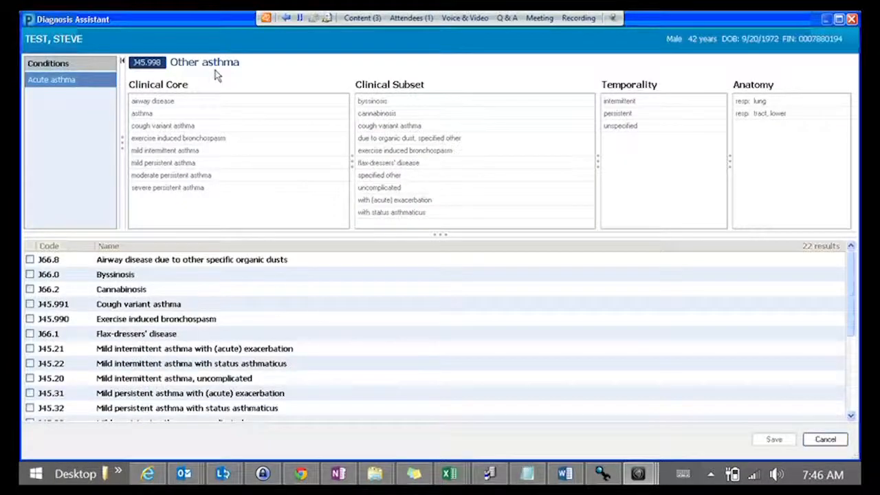
left_click(619, 115)
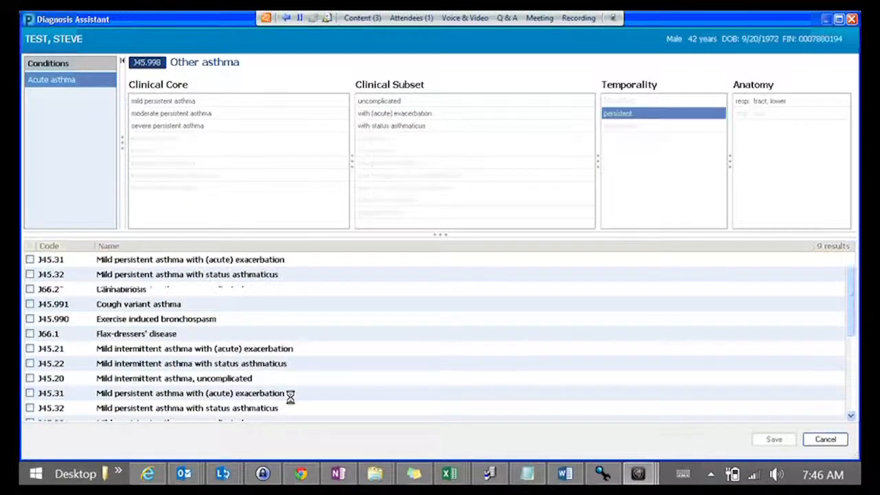
left_click(29, 305)
left_click(775, 441)
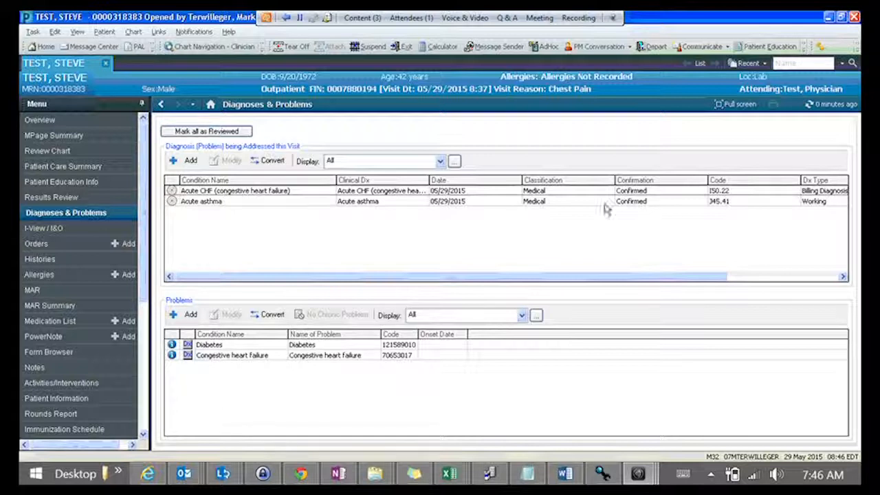
left_click(759, 233)
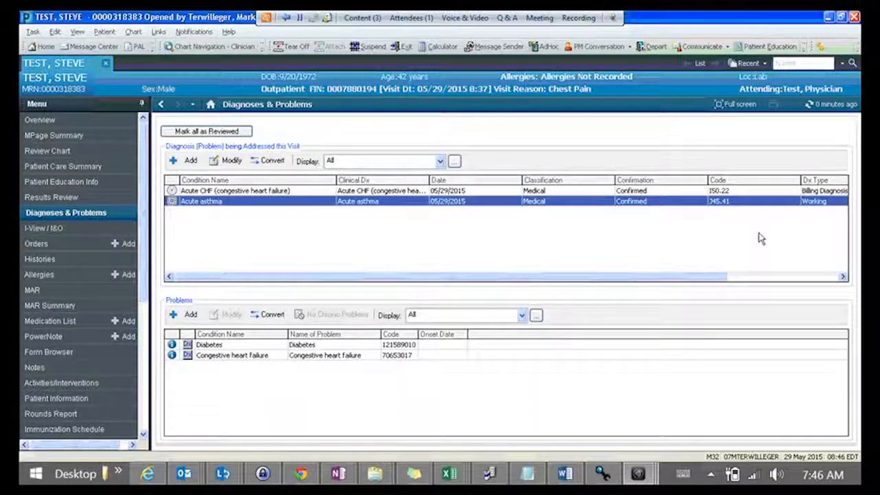
left_click(581, 18)
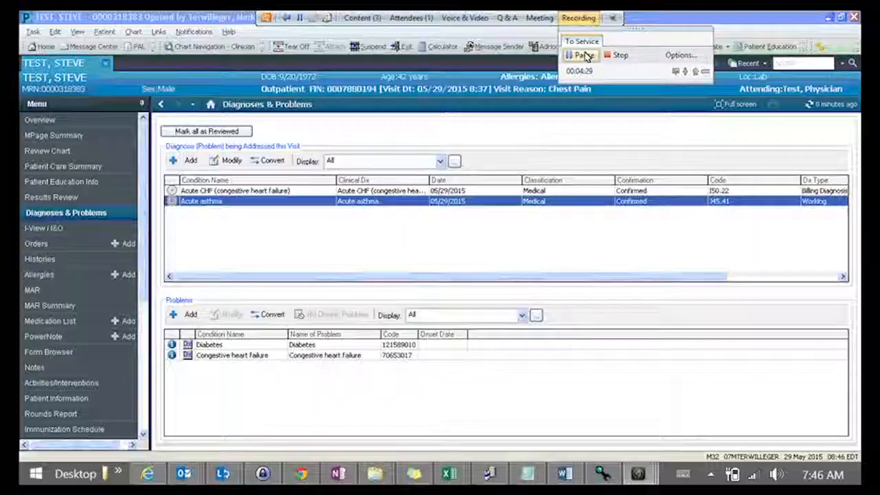